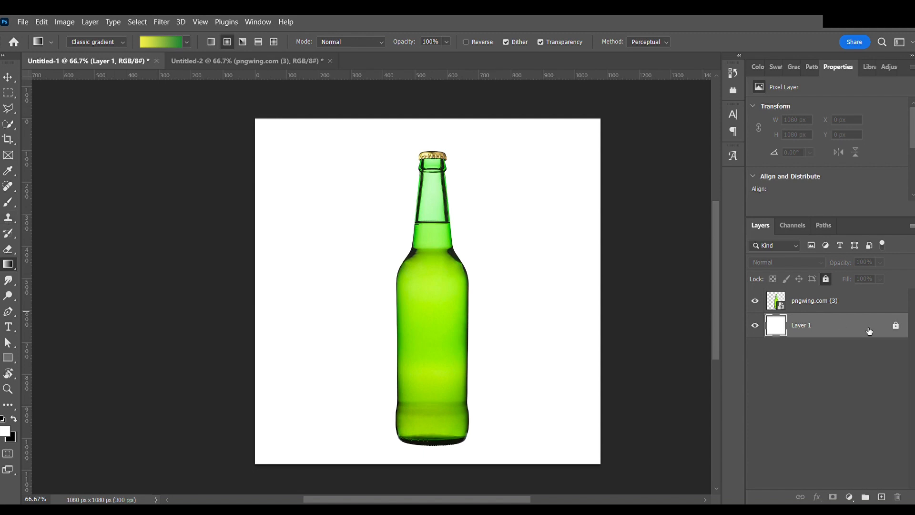
# - Unlock Layer 1, fill it with a yellow-to-green radial gradient glowing from behind the bottle's cap, and lock it again
pyautogui.click(896, 326)
pyautogui.moveTo(584, 210); pyautogui.dragTo(327, 360)
pyautogui.moveTo(361, 314); pyautogui.dragTo(361, 313)
pyautogui.moveTo(365, 305); pyautogui.dragTo(477, 253)
pyautogui.moveTo(168, 266); pyautogui.dragTo(395, 293)
pyautogui.moveTo(586, 236); pyautogui.dragTo(293, 408)
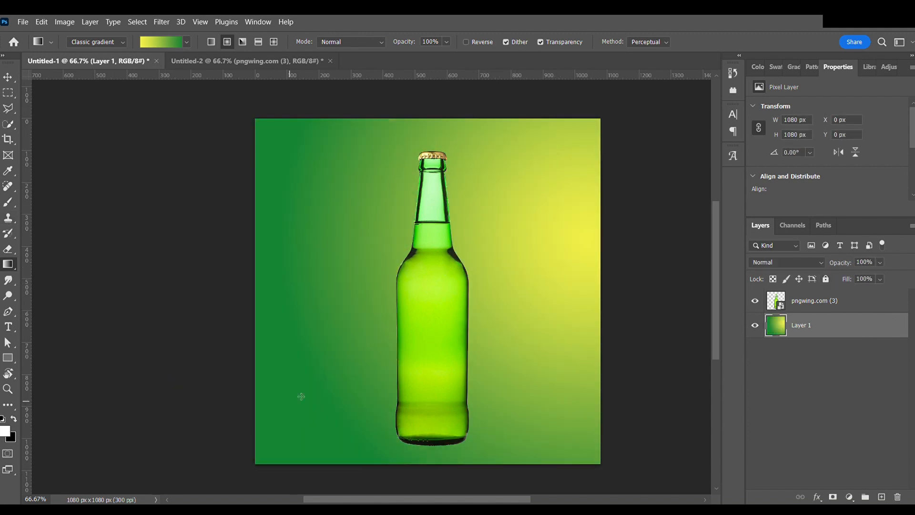
pyautogui.moveTo(377, 305); pyautogui.dragTo(182, 421)
pyautogui.moveTo(547, 396); pyautogui.dragTo(273, 238)
pyautogui.moveTo(649, 399); pyautogui.dragTo(245, 199)
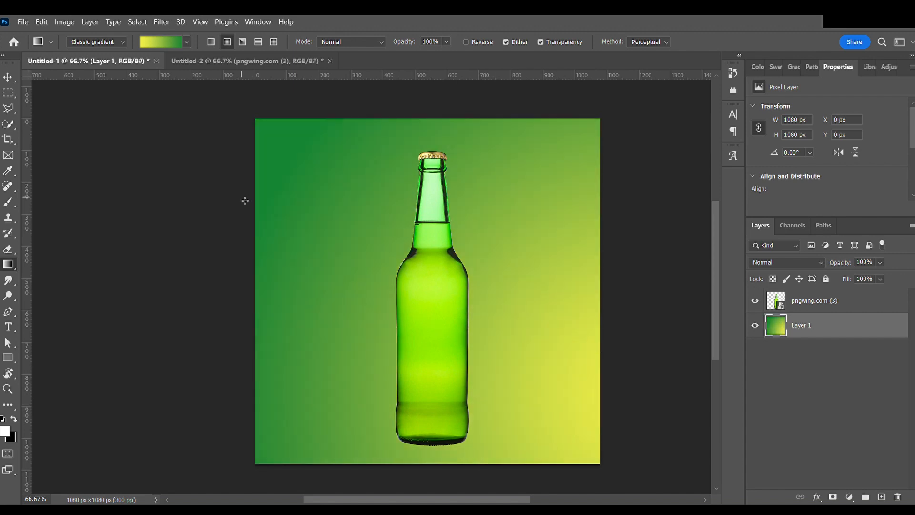
pyautogui.moveTo(251, 136); pyautogui.dragTo(612, 405)
pyautogui.moveTo(217, 251); pyautogui.dragTo(386, 286)
pyautogui.moveTo(432, 143); pyautogui.dragTo(443, 340)
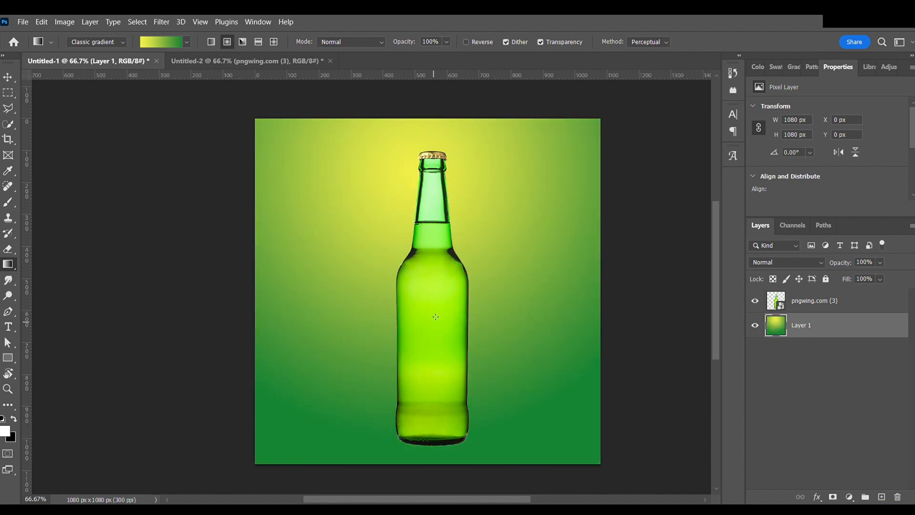
pyautogui.click(825, 279)
# - Open rm376-a08.psd and hide its Graphic Elements layer
pyautogui.press('v')
pyautogui.click(461, 293)
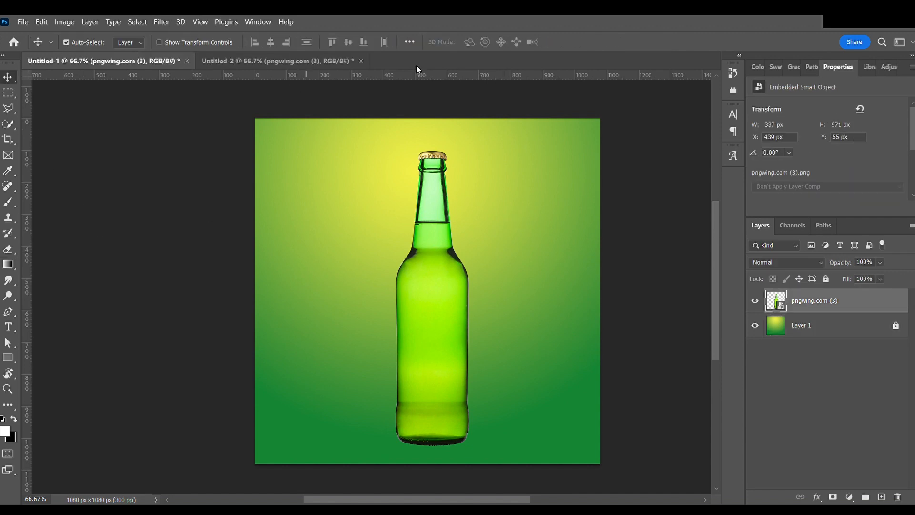
pyautogui.click(17, 43)
pyautogui.click(243, 212)
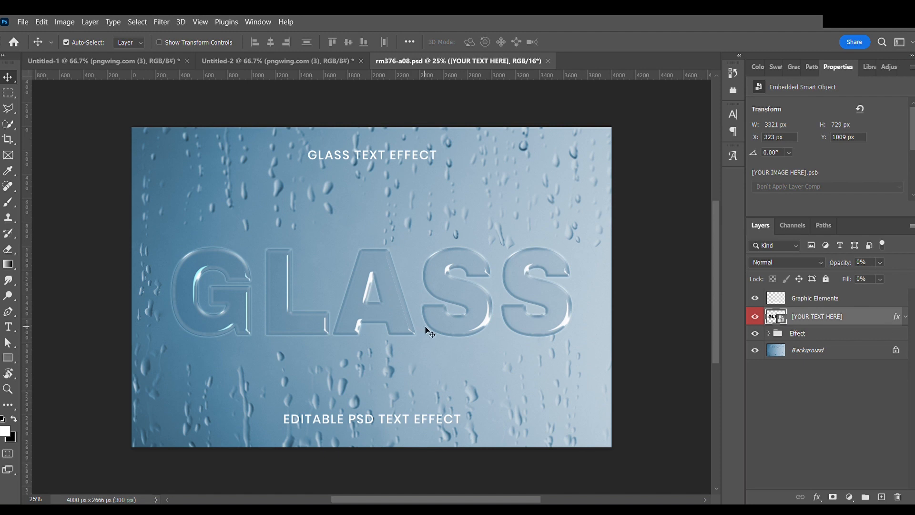
pyautogui.click(435, 423)
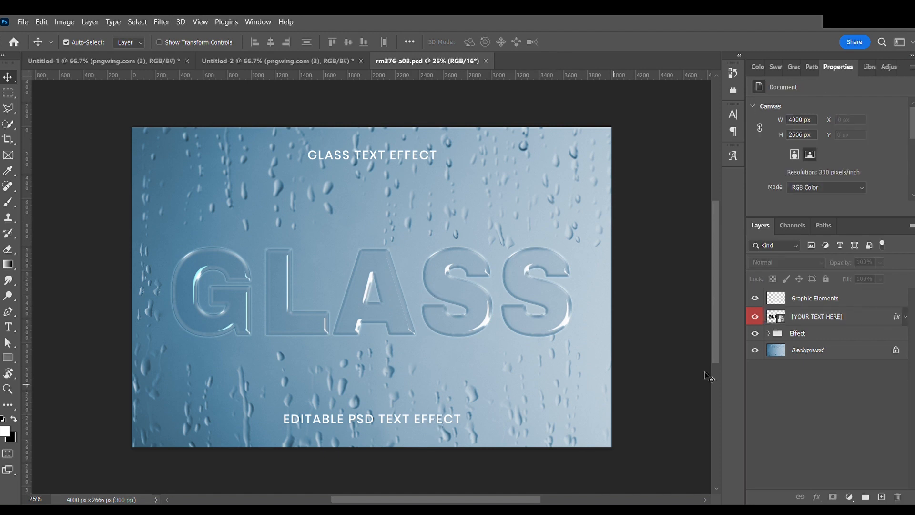
pyautogui.click(768, 298)
pyautogui.click(756, 298)
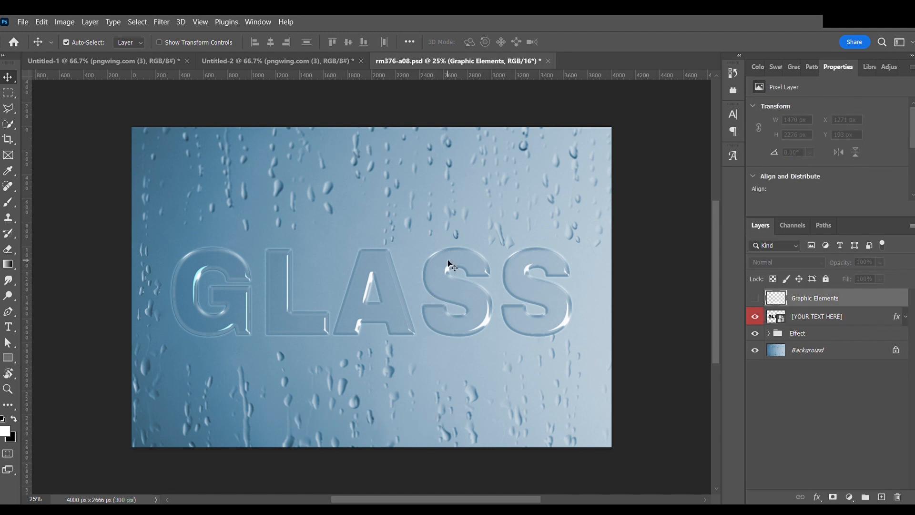
# - Open the glass text's smart object, replace its text with SHALWE and set the font size to 157 pt
pyautogui.click(448, 276)
pyautogui.doubleClick(448, 276)
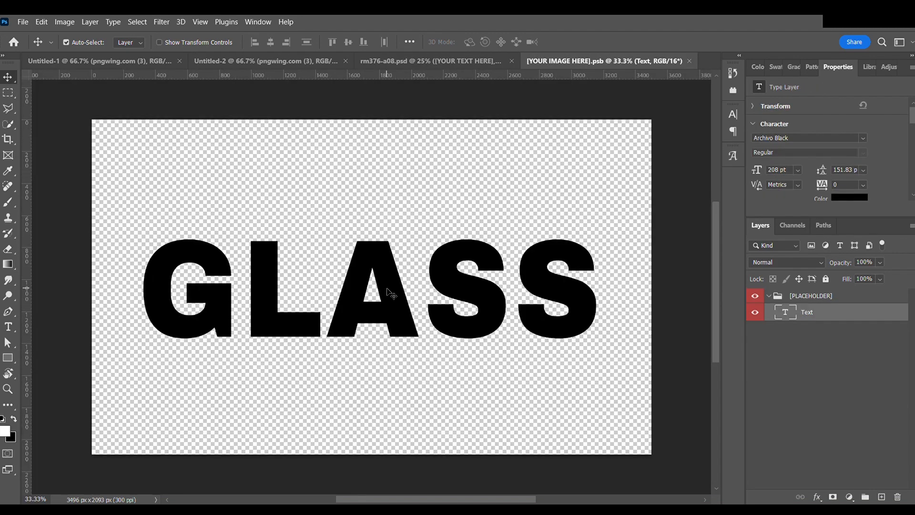
pyautogui.doubleClick(392, 294)
pyautogui.write('SHALWE')
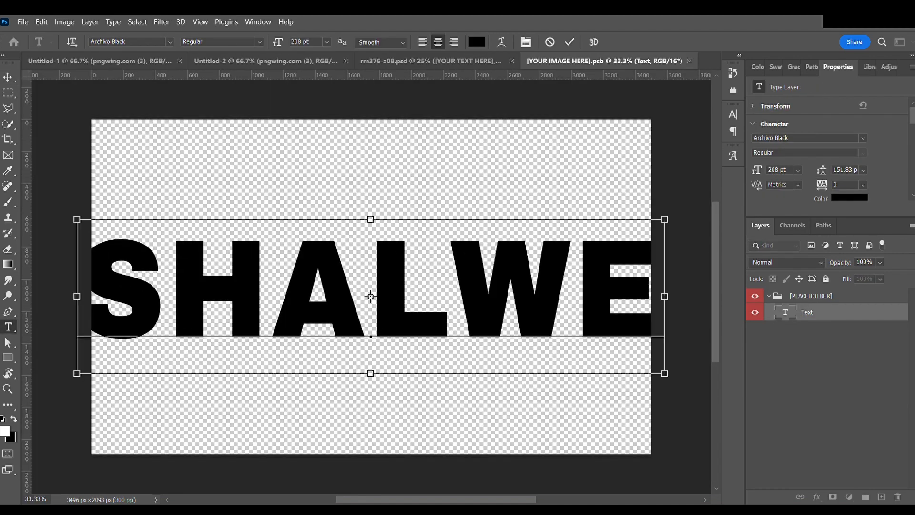
pyautogui.hotkey('ctrl', 'a')
pyautogui.moveTo(281, 45); pyautogui.dragTo(262, 45)
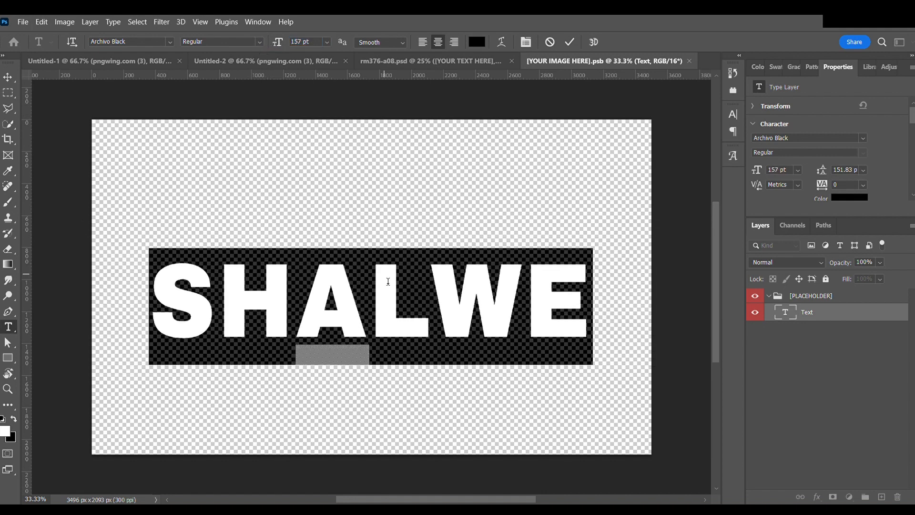
pyautogui.click(570, 43)
# - Duplicate the SHALWE text below itself, change the copy to COLDDRINK and shrink it to match the width of SHALWE
pyautogui.moveTo(454, 300); pyautogui.dragTo(451, 348)
pyautogui.doubleClick(457, 357)
pyautogui.write('CH')
pyautogui.press('BackSpace')
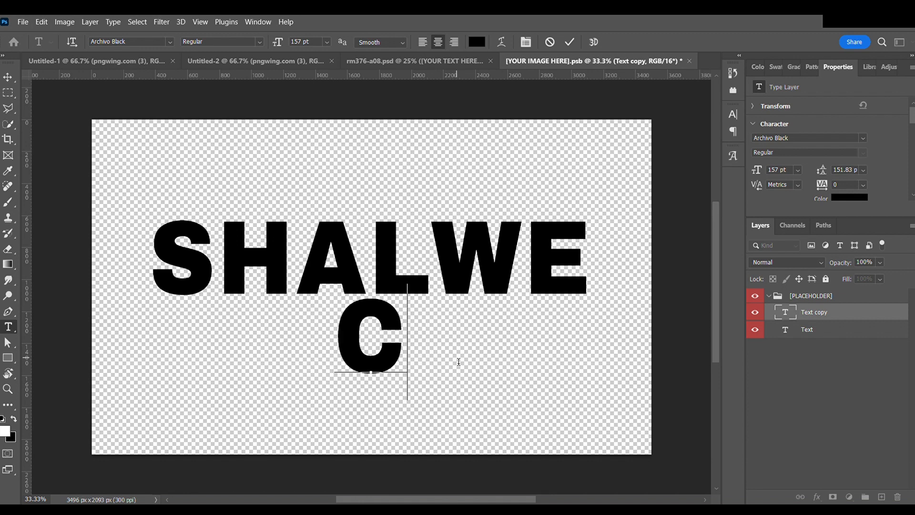
pyautogui.write('OLDDRINK')
pyautogui.hotkey('ctrl', 'a')
pyautogui.moveTo(281, 43); pyautogui.dragTo(253, 51)
pyautogui.click(570, 42)
# - Move COLDDRINK closer beneath SHALWE, and shift both text lines down together toward the middle of the canvas
pyautogui.moveTo(424, 347); pyautogui.dragTo(424, 333)
pyautogui.keyDown('shift'); pyautogui.click(383, 258); pyautogui.keyUp('shift')
pyautogui.moveTo(383, 257); pyautogui.dragTo(383, 269)
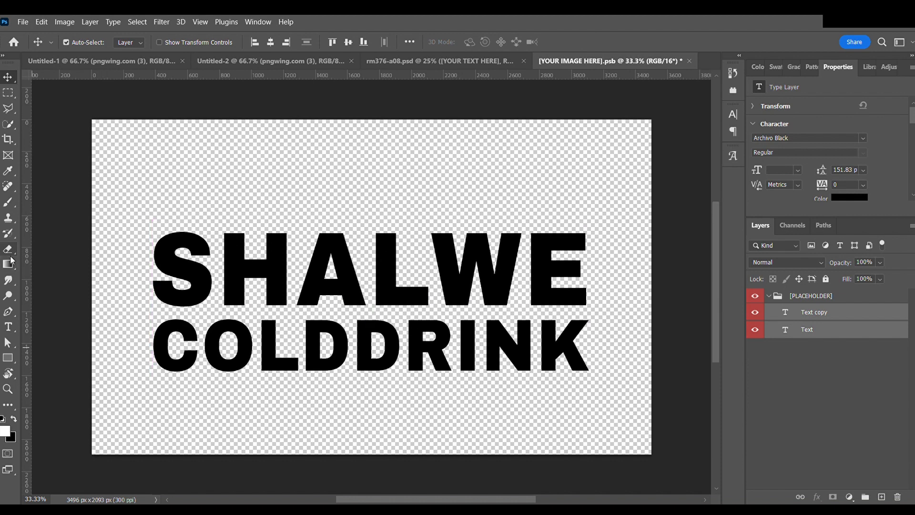
# - Add an empty layer above the text, enlarge the splatter brush to 2100 px, and undo a white test stamp
pyautogui.press('b')
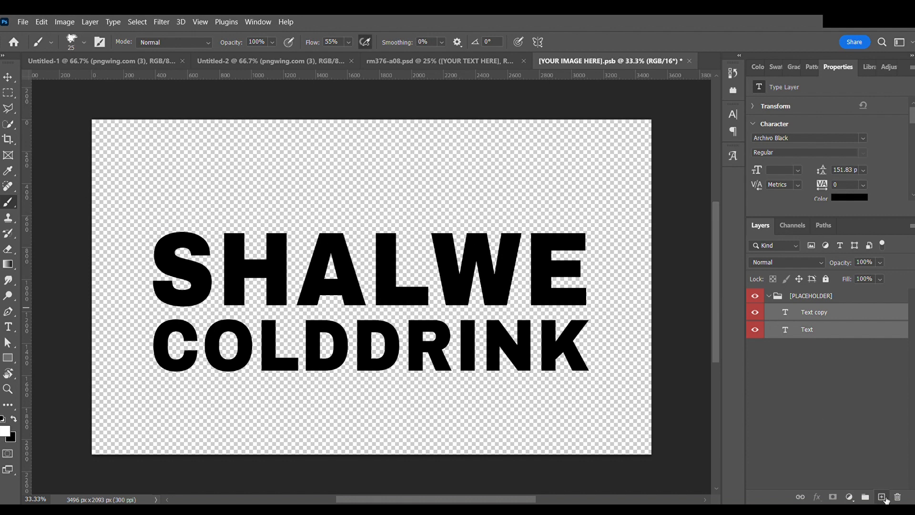
pyautogui.click(882, 497)
pyautogui.press(']')
pyautogui.press(']')
pyautogui.press(']')
pyautogui.press(']')
pyautogui.press(']')
pyautogui.press(']')
pyautogui.press(']')
pyautogui.press(']')
pyautogui.press(']')
pyautogui.press(']')
pyautogui.press(']')
pyautogui.press(']')
pyautogui.press(']')
pyautogui.press(']')
pyautogui.press(']')
pyautogui.press(']')
pyautogui.press(']')
pyautogui.press(']')
pyautogui.press(']')
pyautogui.press(']')
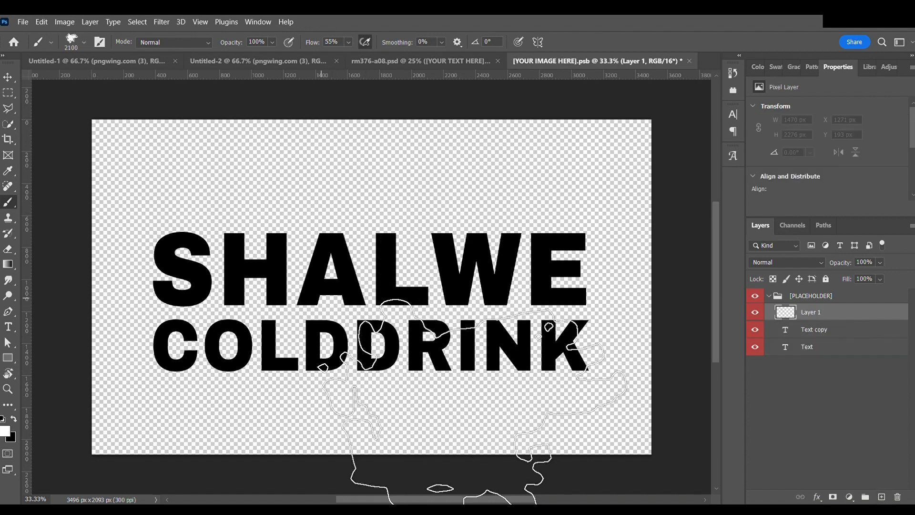
pyautogui.click(291, 298)
pyautogui.hotkey('ctrl', 'z')
# - Move Layer 1 beneath the text layers and stamp three light-blue splatters across the canvas behind the words
pyautogui.moveTo(810, 313); pyautogui.dragTo(786, 358)
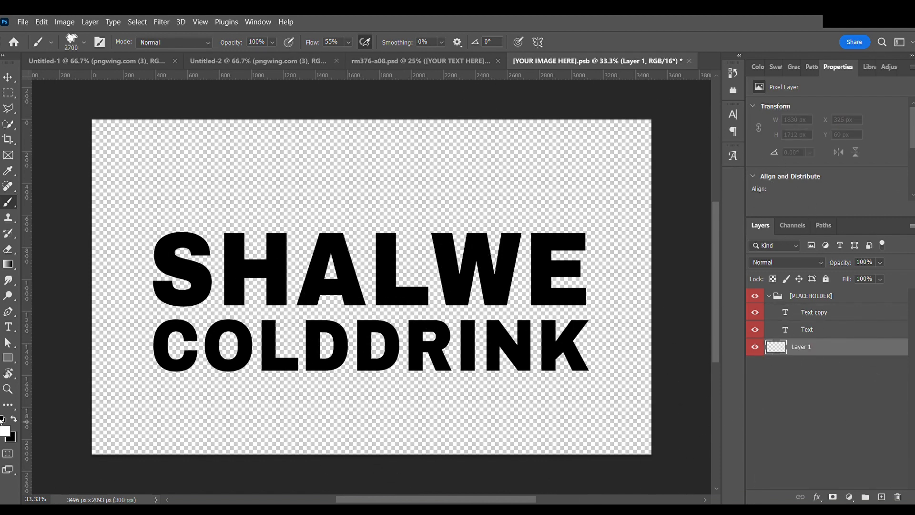
pyautogui.press('i')
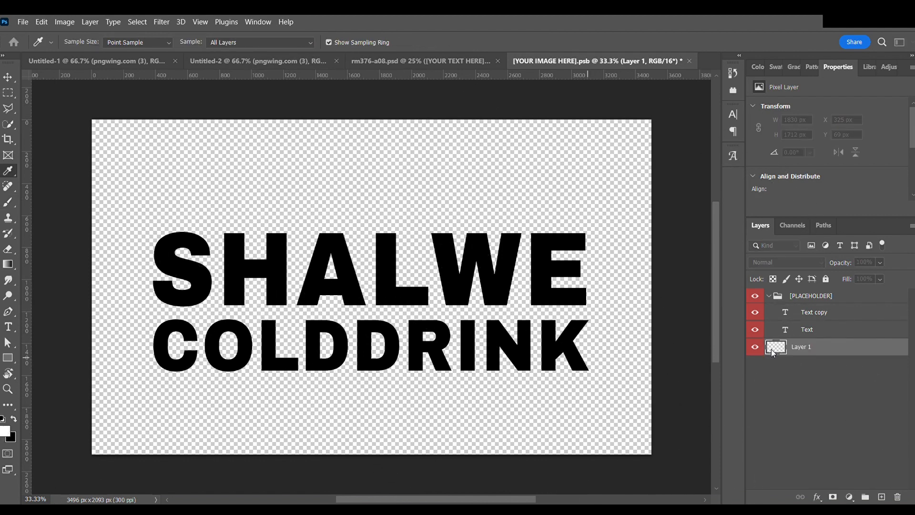
pyautogui.click(826, 279)
pyautogui.click(296, 303)
pyautogui.click(520, 244)
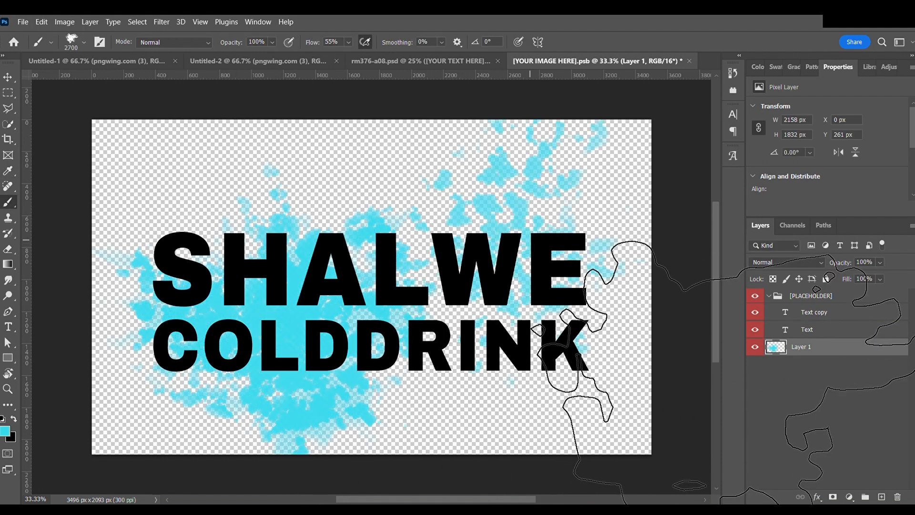
pyautogui.click(590, 303)
# - Save the edited smart object and view the updated glass effect in rm376-a08.psd
pyautogui.click(8, 78)
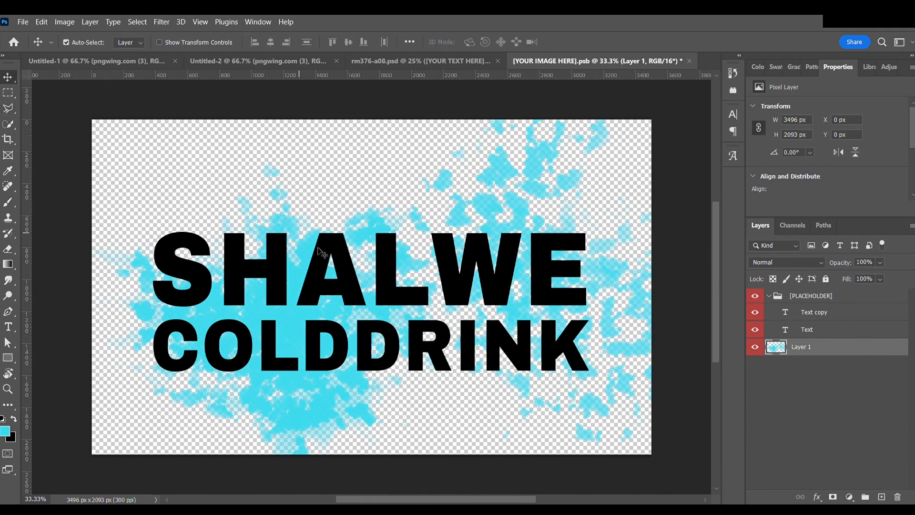
pyautogui.hotkey('ctrl', 's')
pyautogui.click(434, 67)
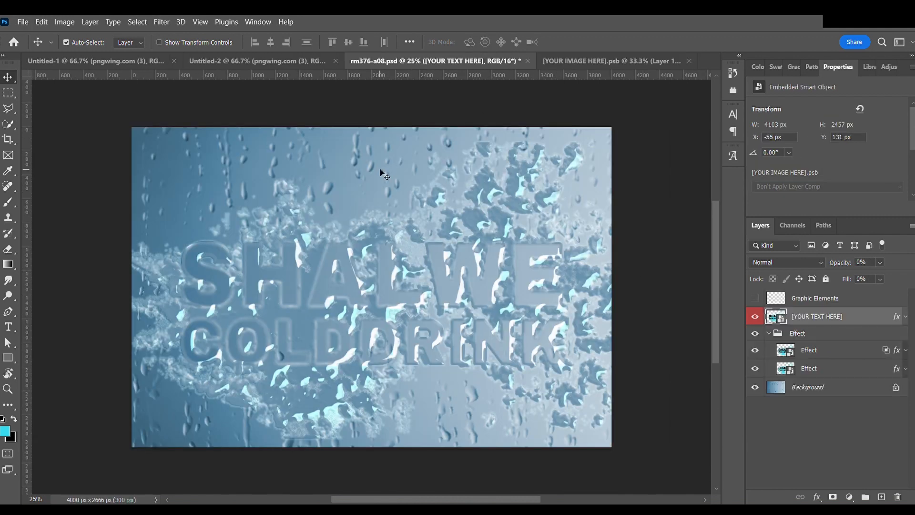
# - Merge both text layers with the splatter layer in the smart object and copy the merged label into Untitled-1
pyautogui.click(557, 61)
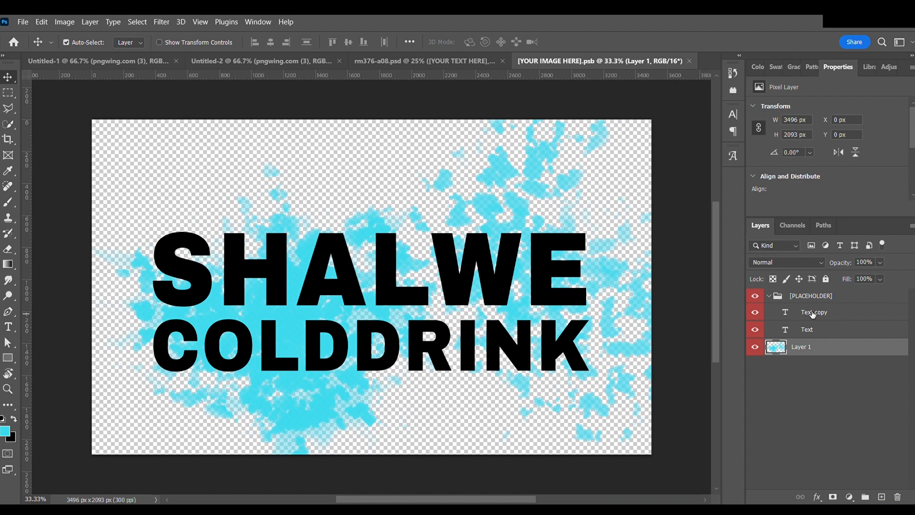
pyautogui.keyDown('shift'); pyautogui.click(812, 314); pyautogui.keyUp('shift')
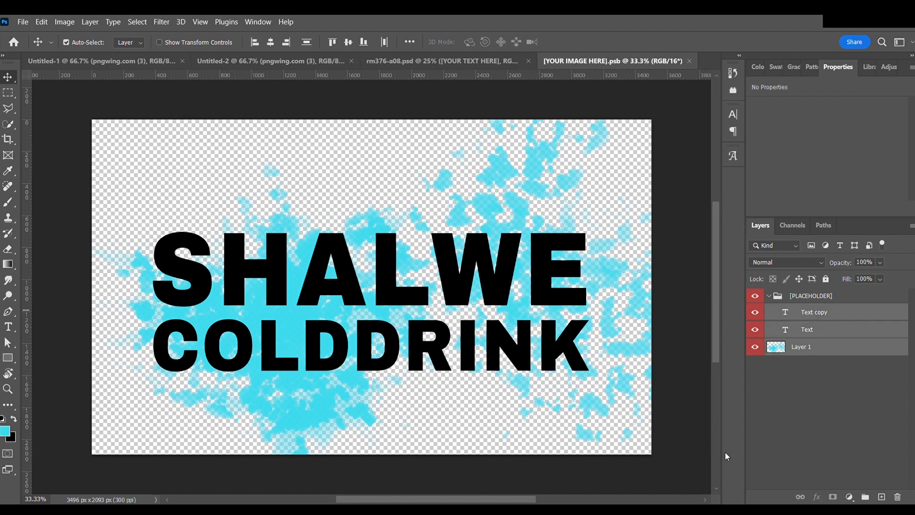
pyautogui.hotkey('ctrl', 'e')
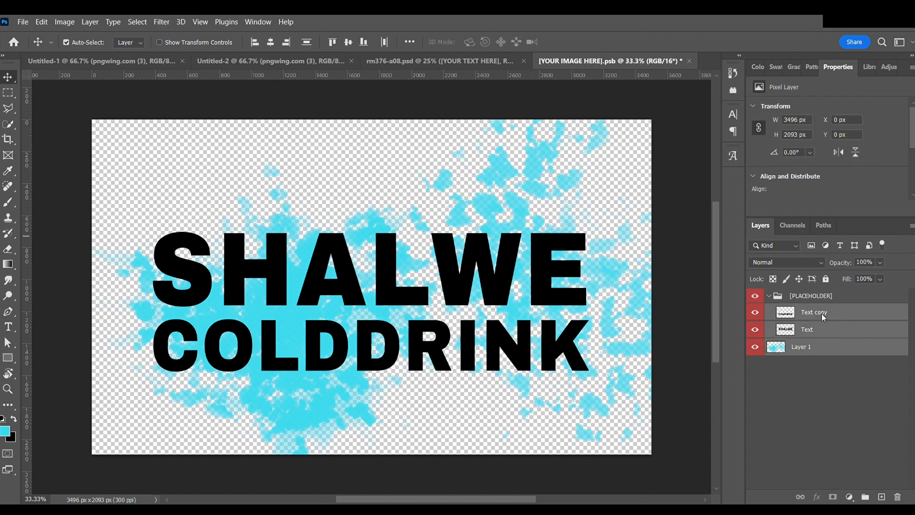
pyautogui.moveTo(454, 262); pyautogui.dragTo(335, 244)
pyautogui.moveTo(478, 225); pyautogui.dragTo(454, 292)
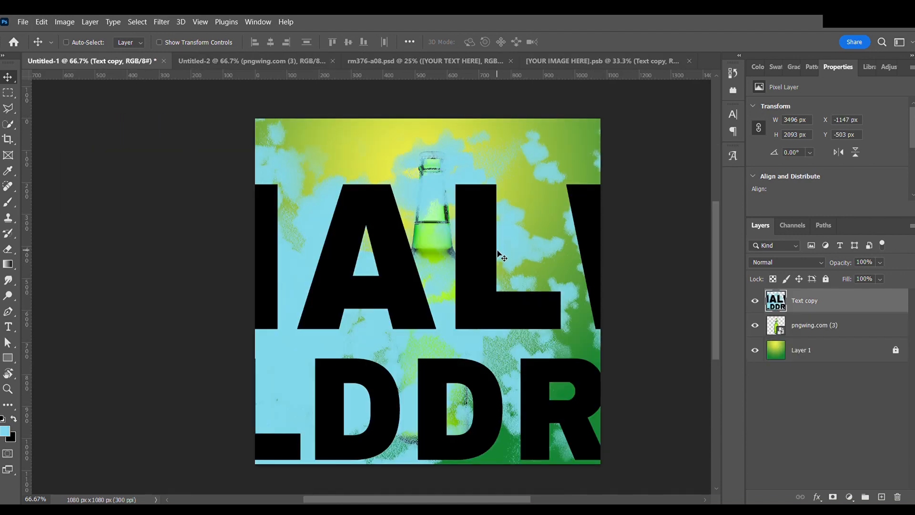
pyautogui.hotkey('ctrl', 't')
pyautogui.scroll(-7, 497, 250)
pyautogui.moveTo(188, 272); pyautogui.dragTo(431, 291)
pyautogui.scroll(7, 484, 255)
pyautogui.moveTo(483, 279); pyautogui.dragTo(469, 310)
pyautogui.moveTo(541, 264); pyautogui.dragTo(477, 300)
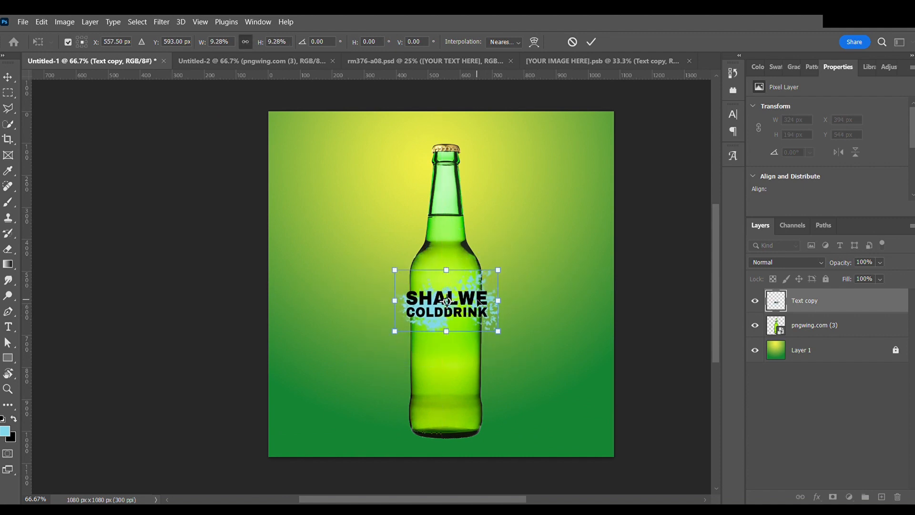
pyautogui.click(534, 41)
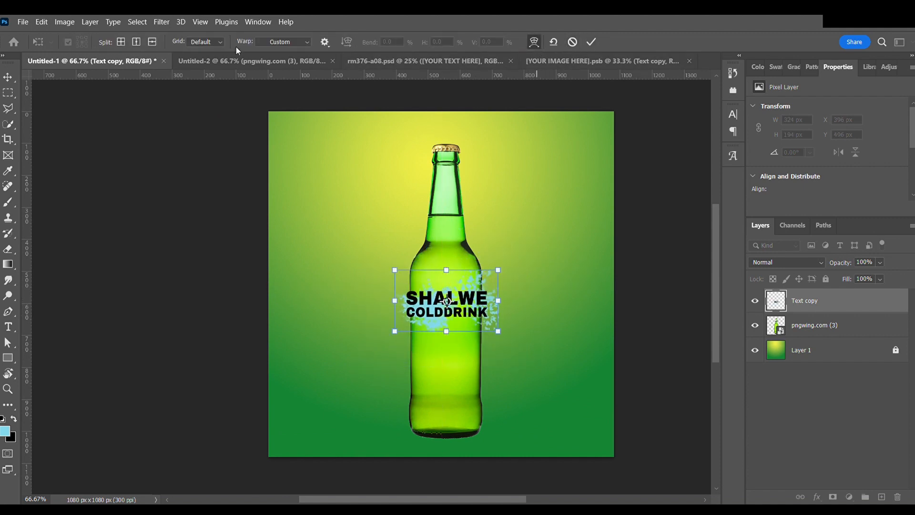
pyautogui.click(303, 118)
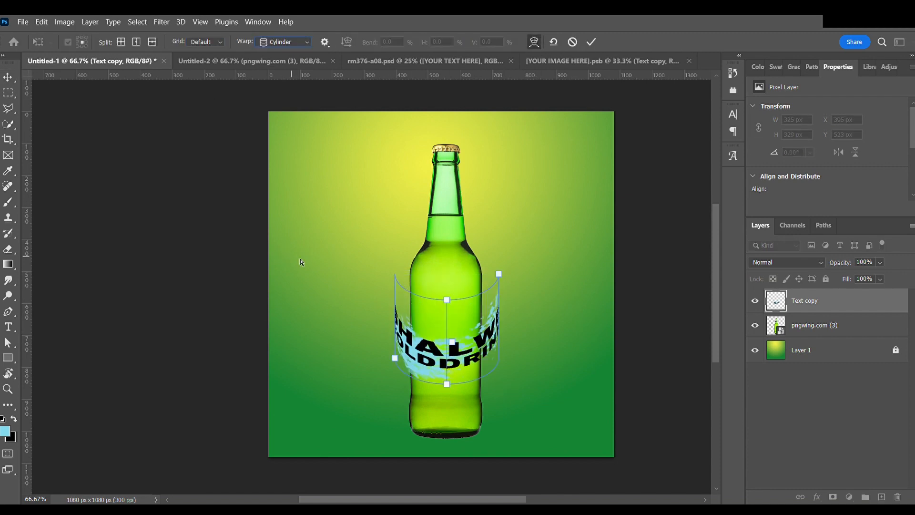
pyautogui.moveTo(499, 273); pyautogui.dragTo(447, 279)
pyautogui.press('Escape')
pyautogui.hotkey('ctrl', 'z')
# - Scale the label down onto the bottle's body and apply a Cylinder warp fitted to the bottle's sides with its curve flattened
pyautogui.hotkey('ctrl', 't')
pyautogui.scroll(-5, 486, 230)
pyautogui.moveTo(123, 265); pyautogui.dragTo(399, 265)
pyautogui.click(534, 42)
pyautogui.click(277, 255)
pyautogui.moveTo(399, 306); pyautogui.dragTo(439, 296)
pyautogui.moveTo(540, 221); pyautogui.dragTo(483, 252)
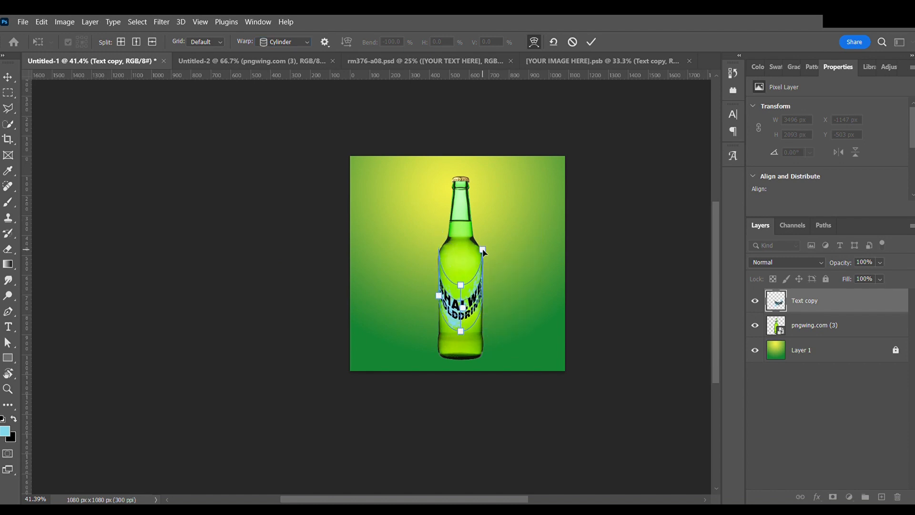
pyautogui.moveTo(460, 284); pyautogui.dragTo(462, 253)
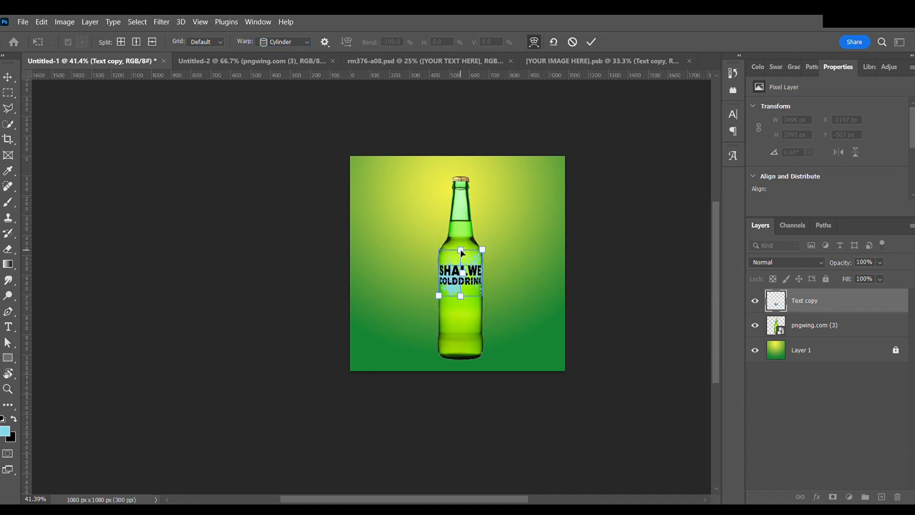
pyautogui.click(591, 43)
pyautogui.scroll(8, 485, 237)
pyautogui.scroll(-4, 488, 262)
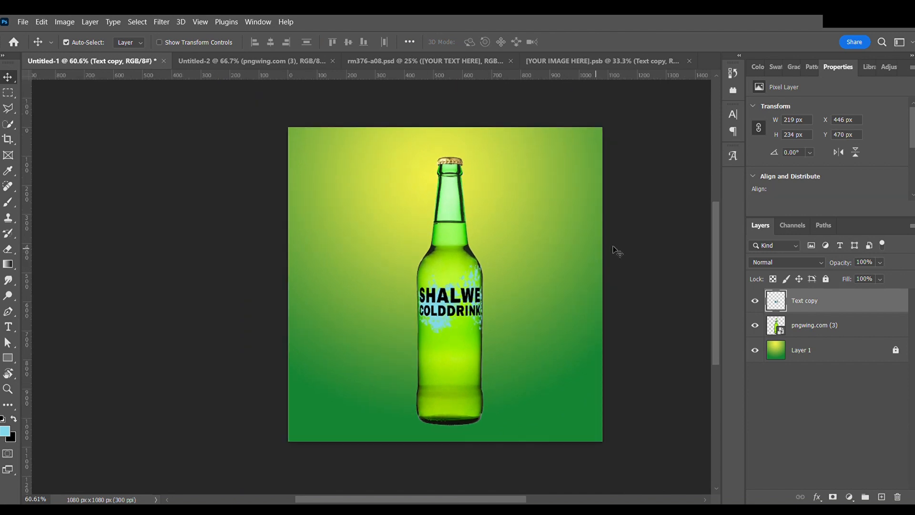
# - Copy the water droplets from Untitled-2 into Untitled-1 and place them over the bottle's neck and upper body
pyautogui.hotkey('ctrl', 'Tab')
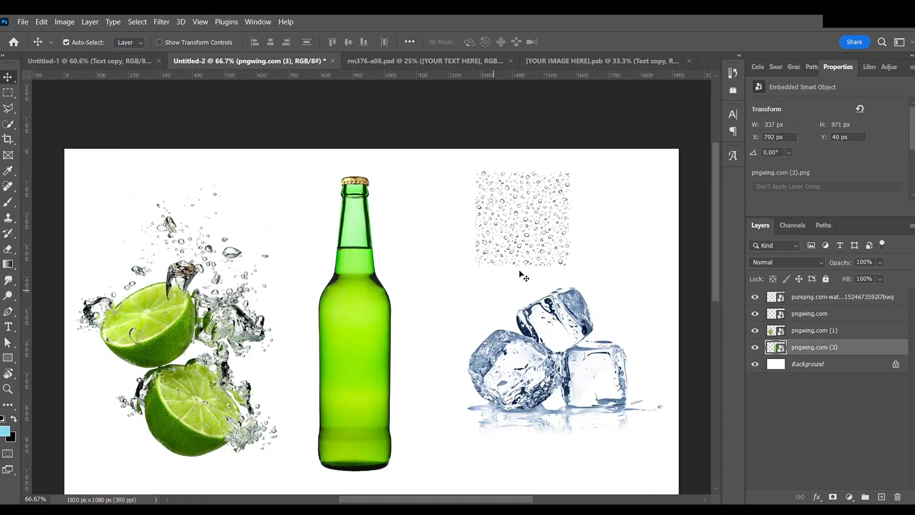
pyautogui.moveTo(515, 219); pyautogui.dragTo(520, 178)
pyautogui.hotkey('ctrl', 't')
pyautogui.moveTo(454, 189); pyautogui.dragTo(450, 173)
pyautogui.press('Return')
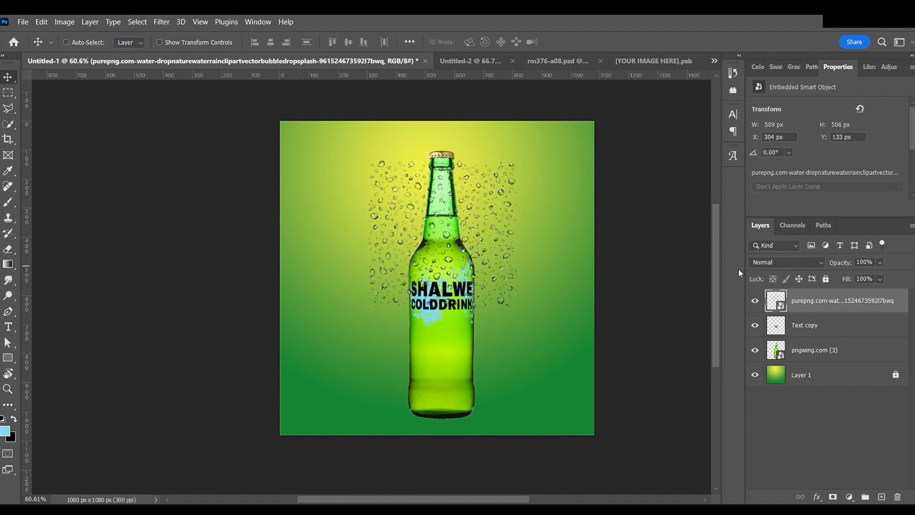
# - Duplicate the droplets layer, scale the copy to 3.04% and place it over the bottle's lower body
pyautogui.hotkey('ctrl', 'j')
pyautogui.moveTo(509, 197); pyautogui.dragTo(496, 178)
pyautogui.hotkey('ctrl', 't')
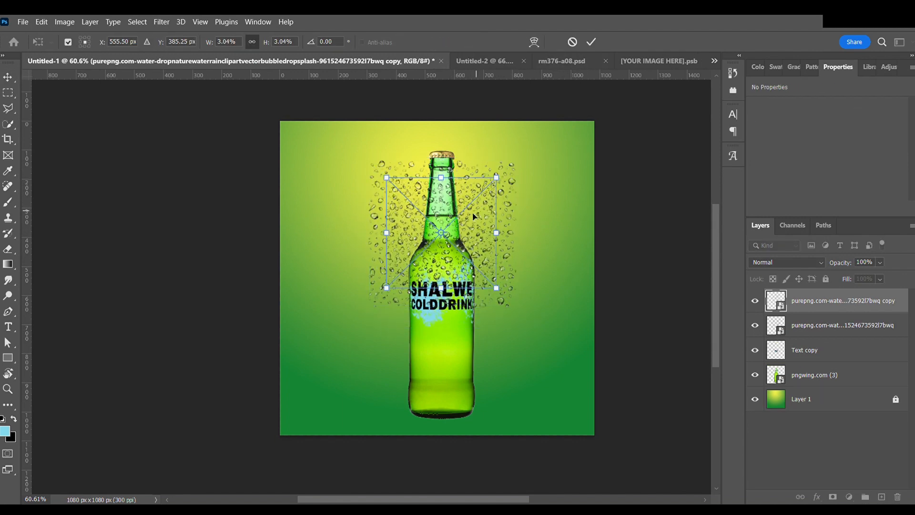
pyautogui.moveTo(462, 277); pyautogui.dragTo(444, 408)
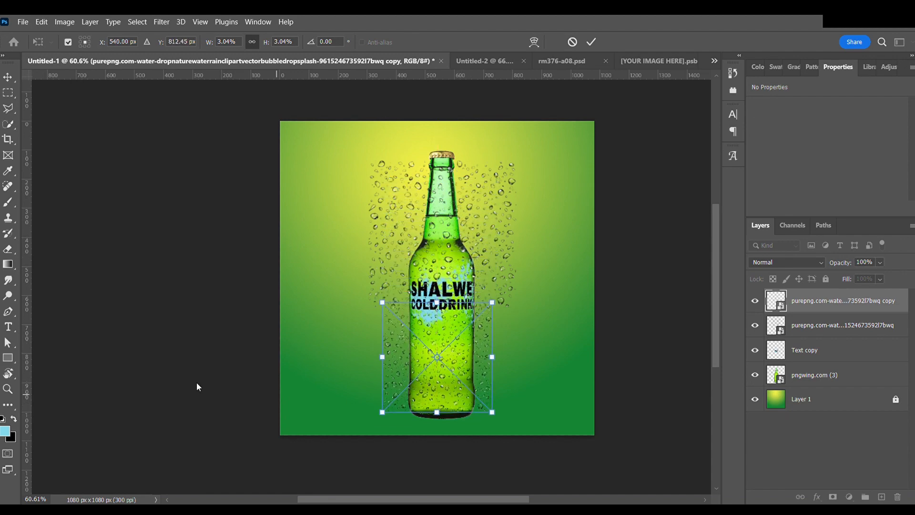
pyautogui.click(591, 42)
# - Clip both droplet layers to the Text copy label layer
pyautogui.click(805, 326)
pyautogui.keyDown('alt'); pyautogui.click(805, 340); pyautogui.keyUp('alt')
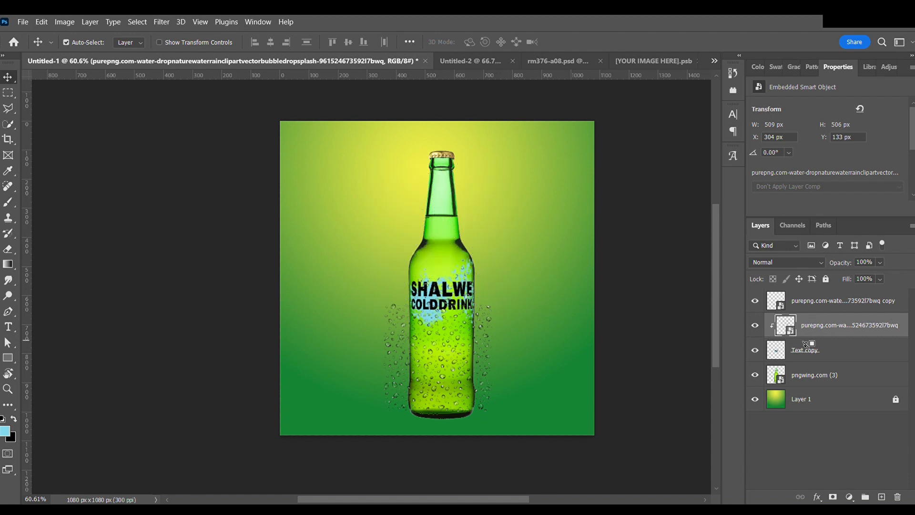
pyautogui.keyDown('alt'); pyautogui.click(813, 317); pyautogui.keyUp('alt')
# - Duplicate both droplet layers and place the copies between the label and the bottle layer
pyautogui.keyDown('shift'); pyautogui.click(828, 309); pyautogui.keyUp('shift')
pyautogui.keyDown('alt'); pyautogui.moveTo(828, 309); pyautogui.dragTo(823, 364); pyautogui.keyUp('alt')
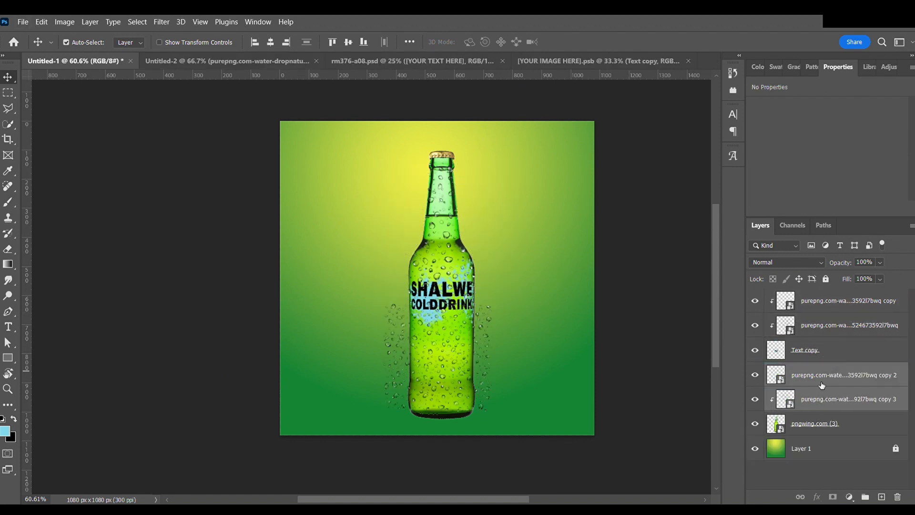
# - Clip the upper of the two duplicated droplet layers to the main bottle layer so the drops stay inside its outline
pyautogui.click(822, 385)
pyautogui.keyDown('alt'); pyautogui.click(822, 387); pyautogui.keyUp('alt')
pyautogui.scroll(3, 445, 259)
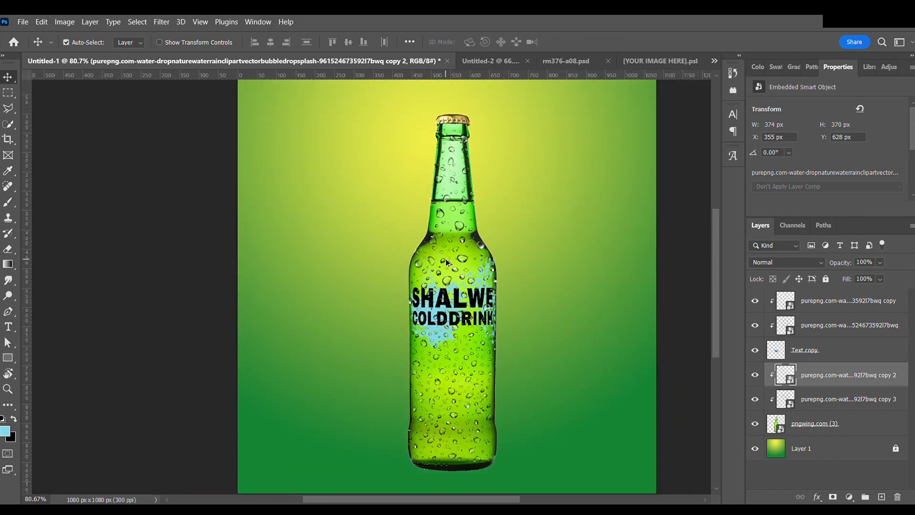
pyautogui.scroll(-2, 476, 286)
pyautogui.scroll(2, 466, 282)
pyautogui.scroll(-3, 477, 239)
pyautogui.scroll(1, 484, 221)
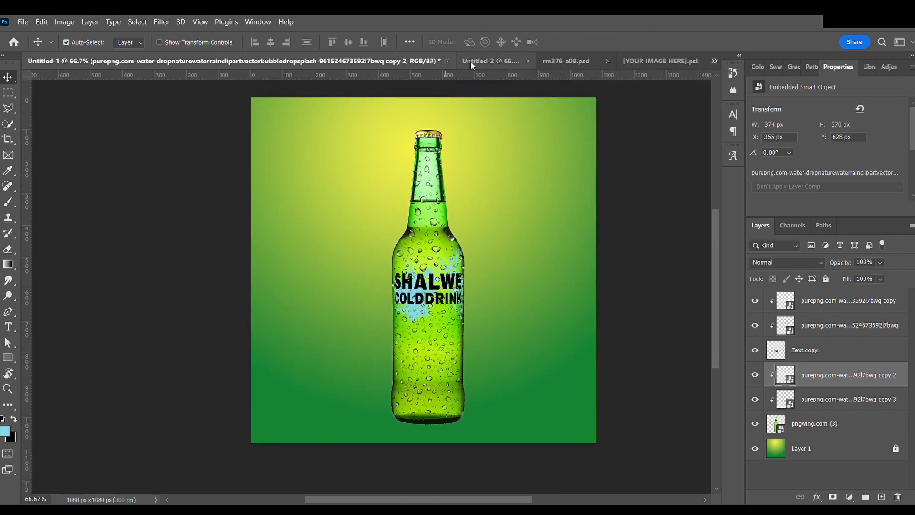
# - Copy the ice cubes from Untitled-2 into Untitled-1, place them at the bottle's lower right and duplicate them to its left
pyautogui.click(471, 61)
pyautogui.moveTo(579, 348); pyautogui.dragTo(457, 379)
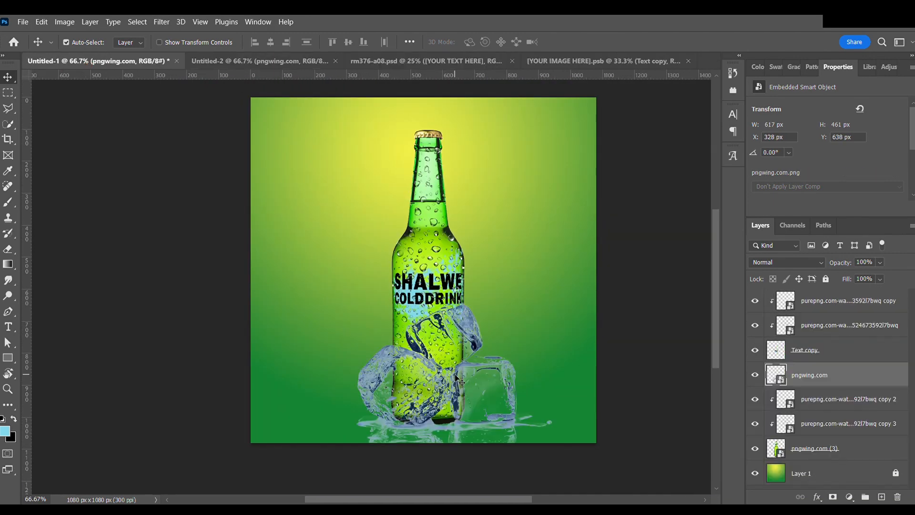
pyautogui.click(457, 379)
pyautogui.moveTo(475, 336); pyautogui.dragTo(503, 334)
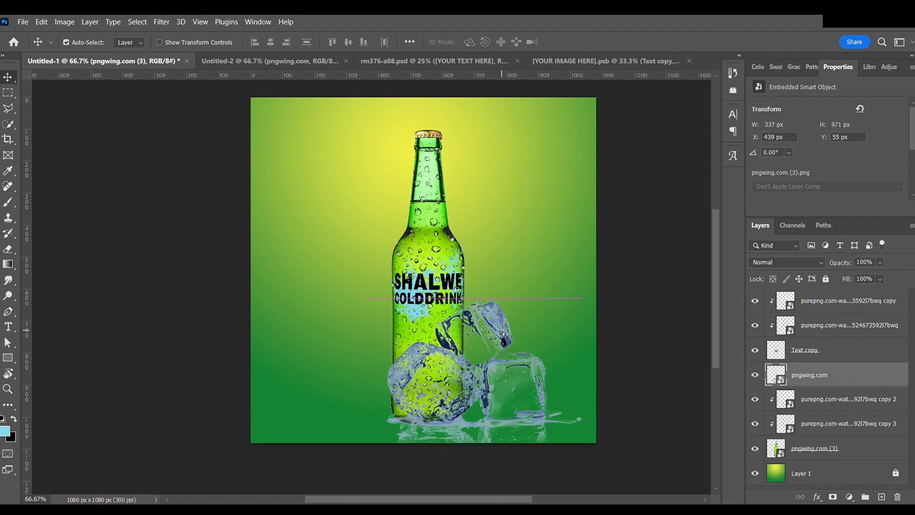
pyautogui.moveTo(460, 367); pyautogui.dragTo(350, 382)
pyautogui.click(460, 163)
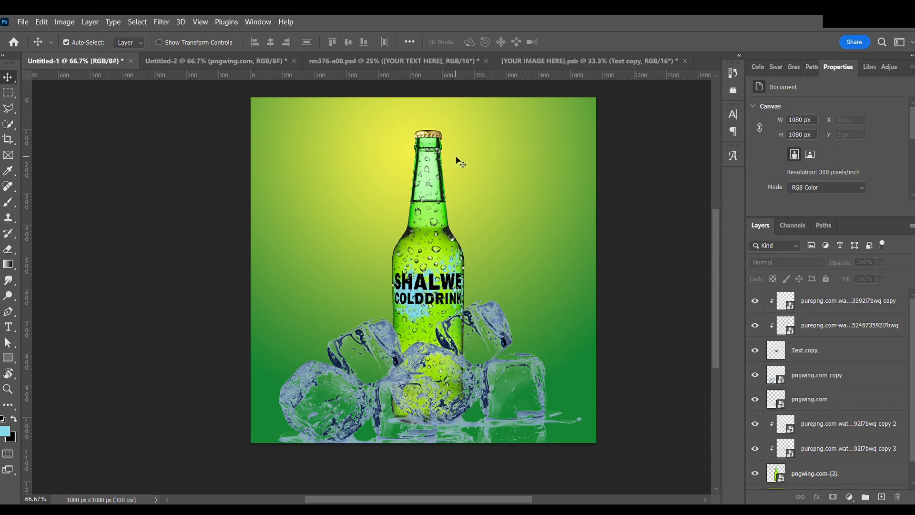
# - Duplicate the bottle layer together with its two clipped droplet layers
pyautogui.click(900, 429)
pyautogui.keyDown('shift'); pyautogui.click(820, 452); pyautogui.keyUp('shift')
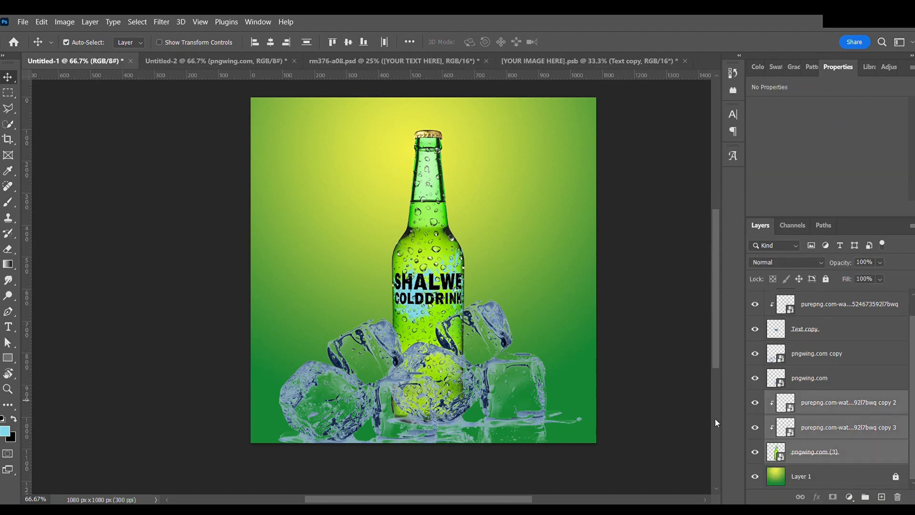
pyautogui.hotkey('ctrl', 'j')
pyautogui.hotkey('ctrl', 't')
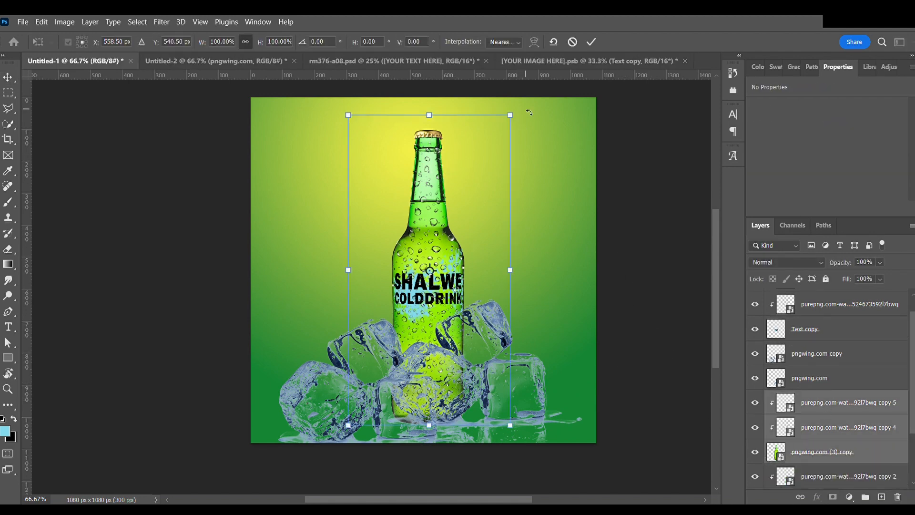
pyautogui.moveTo(529, 112); pyautogui.dragTo(568, 144)
pyautogui.hotkey('ctrl', 'z')
# - Scale the lower bottle and its droplet layers to 79.53%, rotate them 16.06° and place them behind the labelled bottle, leaning right
pyautogui.scroll(-3, 817, 387)
pyautogui.click(810, 452)
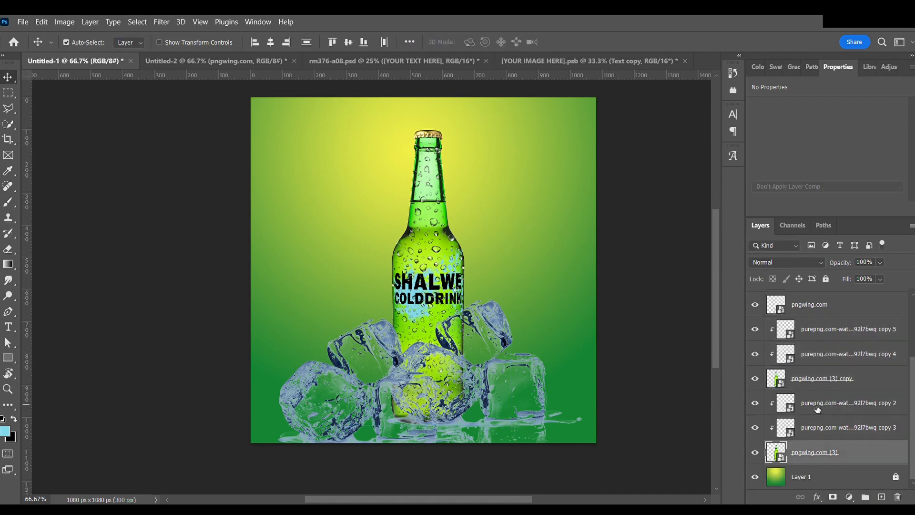
pyautogui.keyDown('shift'); pyautogui.click(817, 408); pyautogui.keyUp('shift')
pyautogui.hotkey('ctrl', 't')
pyautogui.moveTo(529, 134); pyautogui.dragTo(541, 163)
pyautogui.moveTo(464, 183); pyautogui.dragTo(491, 222)
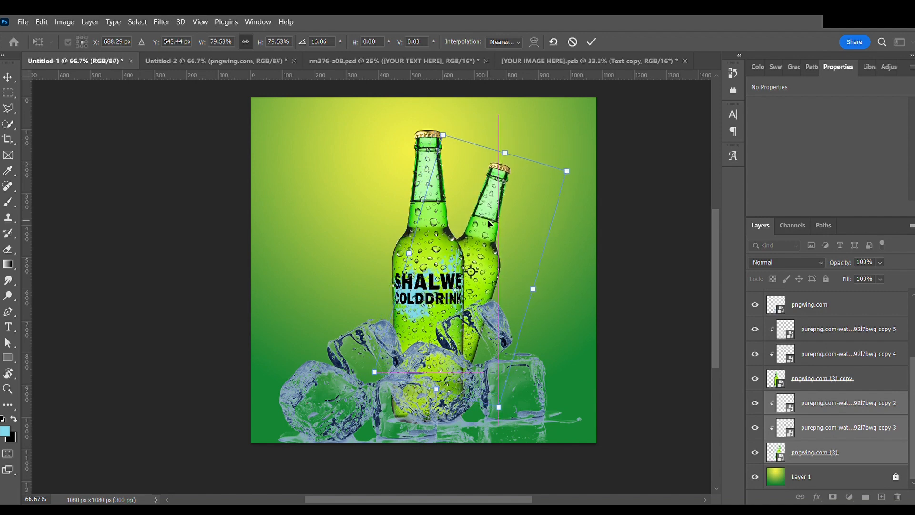
pyautogui.press('Return')
# - Copy the lime splash from Untitled-2 into Untitled-1, scale it to about 469 × 666 px and place it beside the main bottle's left side
pyautogui.click(259, 61)
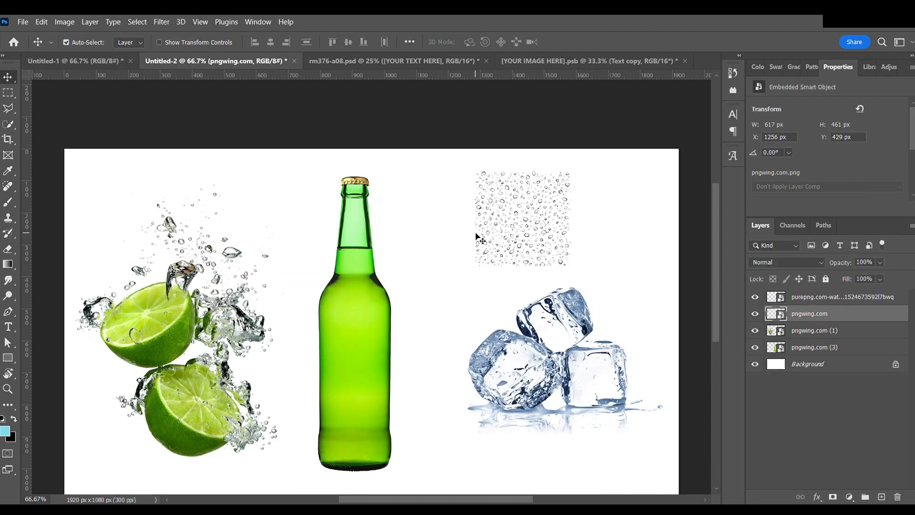
pyautogui.moveTo(181, 329); pyautogui.dragTo(314, 209)
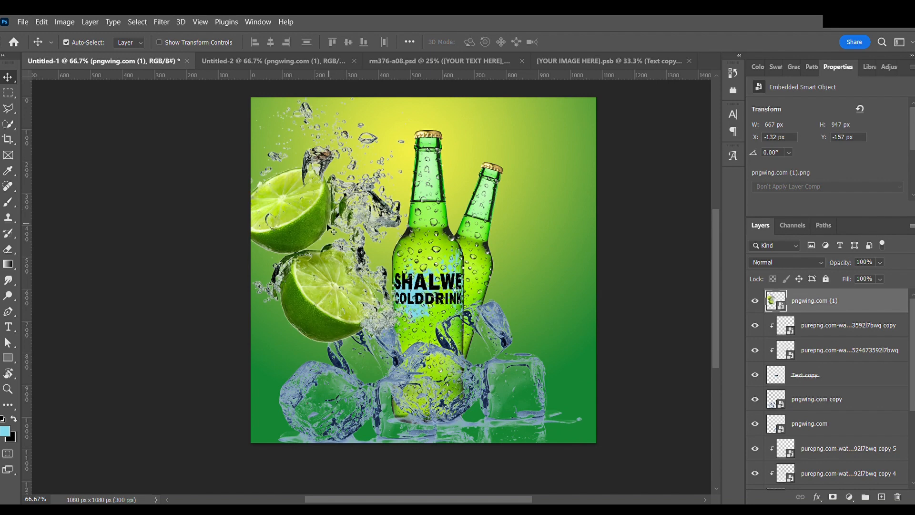
pyautogui.hotkey('ctrl', 't')
pyautogui.moveTo(367, 188); pyautogui.dragTo(336, 280)
pyautogui.click(591, 42)
# - Duplicate the lime splash, scale the copy to 10.86% and place it beside the tilted bottle's neck
pyautogui.moveTo(348, 244); pyautogui.dragTo(581, 138)
pyautogui.hotkey('ctrl', 't')
pyautogui.moveTo(629, 175); pyautogui.dragTo(530, 196)
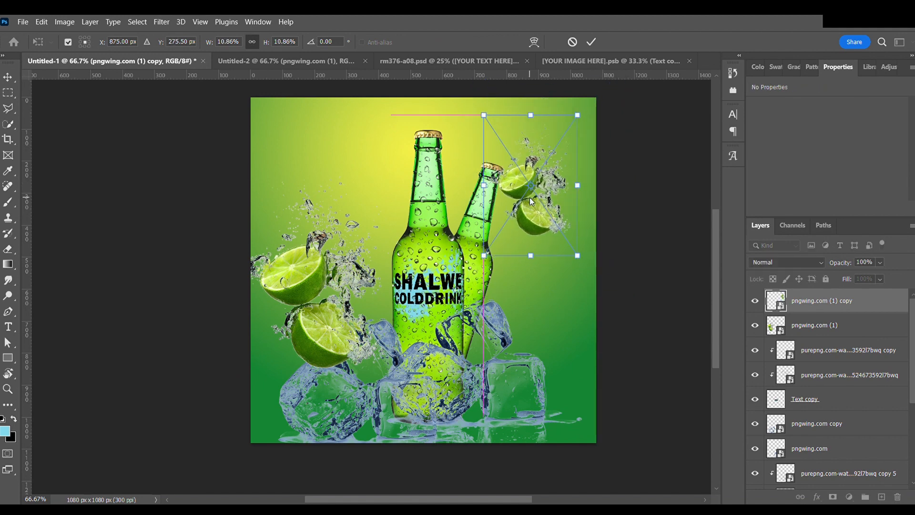
# - Nudge the large lime splash and the ice cubes beneath it slightly downward
pyautogui.click(313, 275)
pyautogui.moveTo(323, 271); pyautogui.dragTo(325, 284)
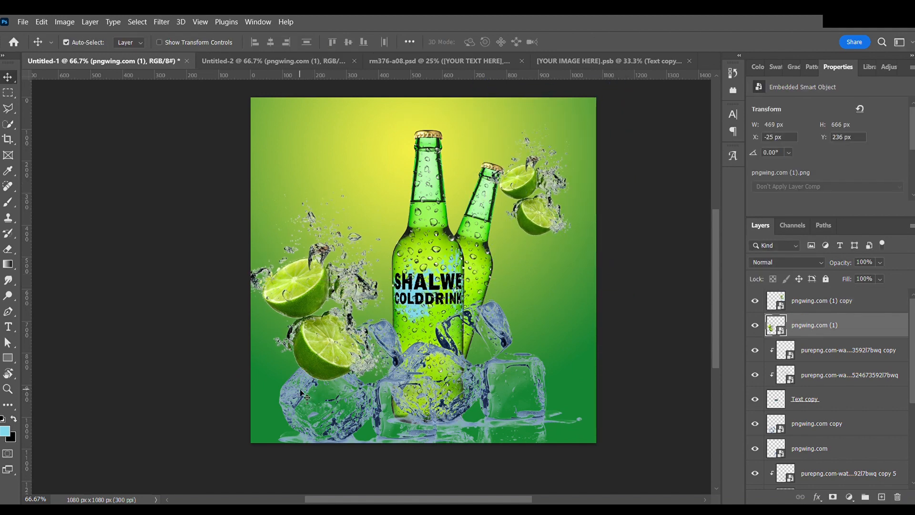
pyautogui.moveTo(332, 400); pyautogui.dragTo(332, 411)
pyautogui.click(614, 234)
# - Add the text IN SUMMER in Al Fresco Regular at 19 pt near the artwork's upper-left corner
pyautogui.scroll(-2, 496, 238)
pyautogui.scroll(4, 430, 224)
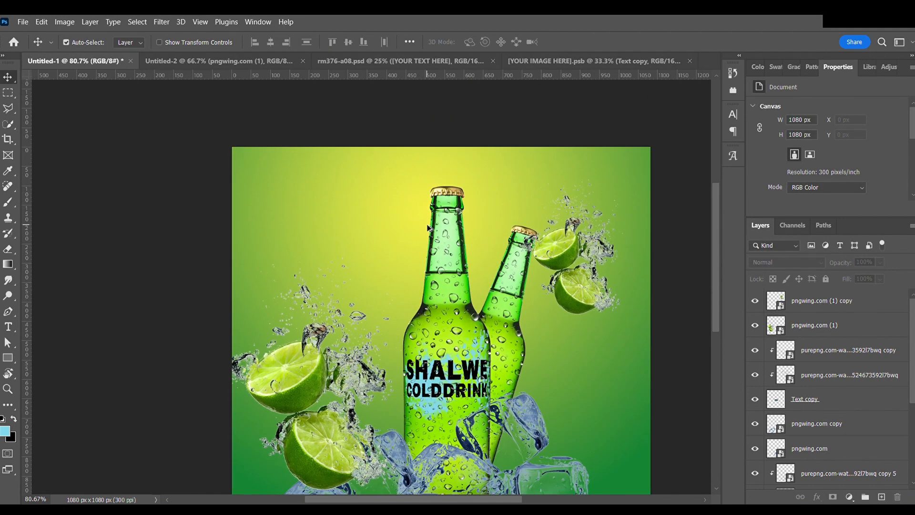
pyautogui.moveTo(429, 224); pyautogui.dragTo(434, 183)
pyautogui.click(9, 326)
pyautogui.click(259, 159)
pyautogui.moveTo(277, 42); pyautogui.dragTo(180, 45)
pyautogui.click(171, 42)
pyautogui.click(212, 139)
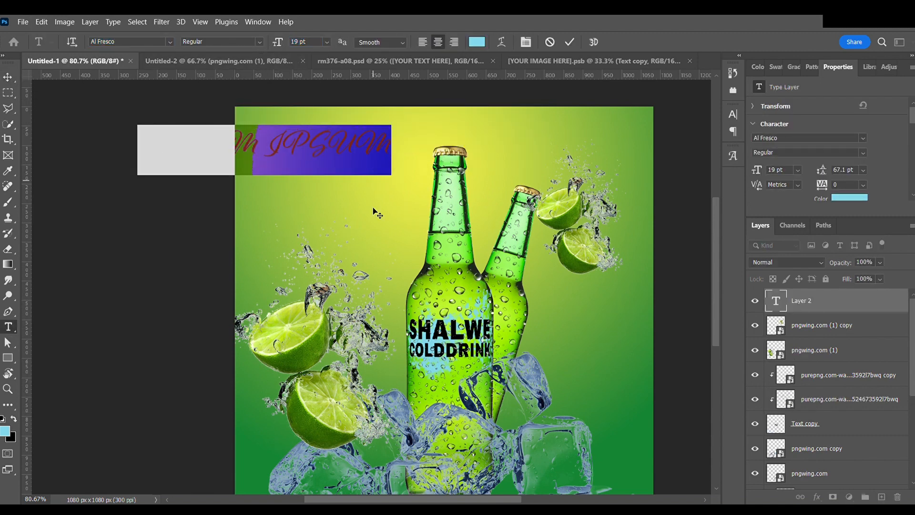
pyautogui.write('INSU')
pyautogui.write('MMER')
# - Colour the IN SUMMER text dark teal and change its font to Amatic SC Regular
pyautogui.hotkey('ctrl', 'a')
pyautogui.hotkey('ctrl', 'h')
pyautogui.click(723, 373)
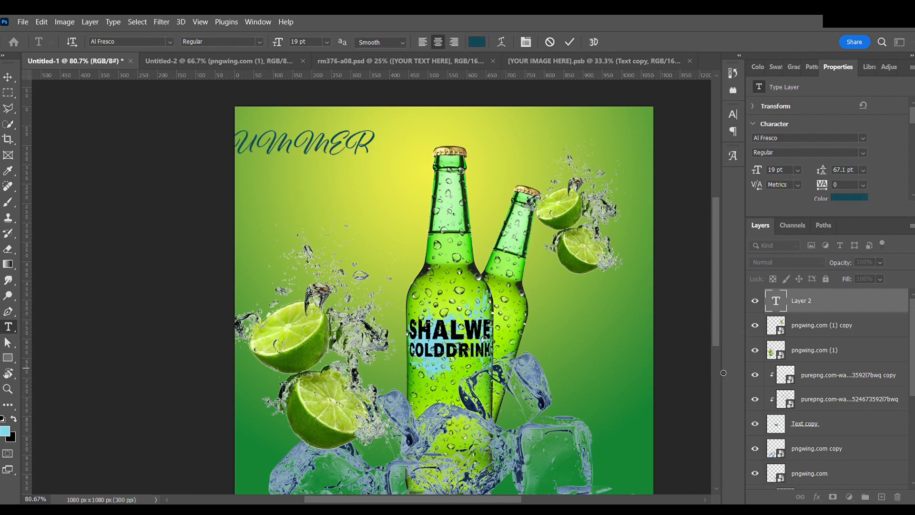
pyautogui.click(878, 262)
pyautogui.click(169, 42)
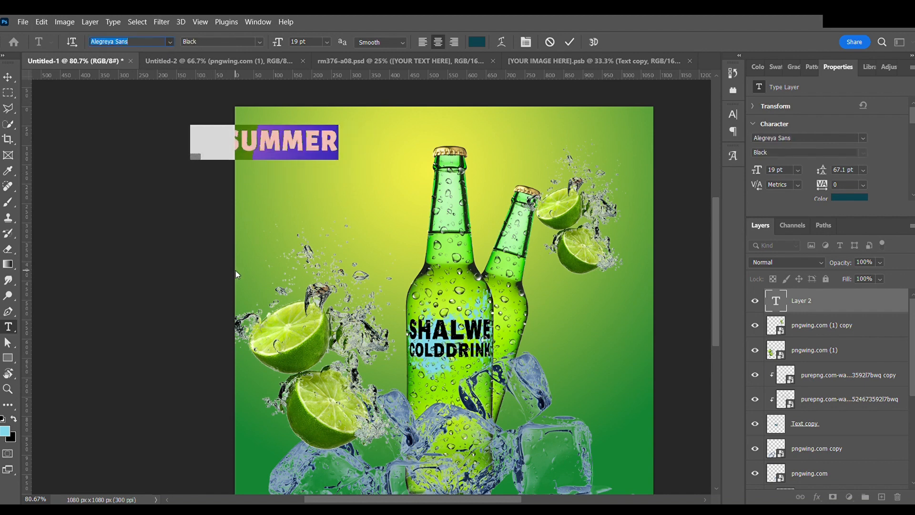
pyautogui.click(570, 42)
pyautogui.click(8, 76)
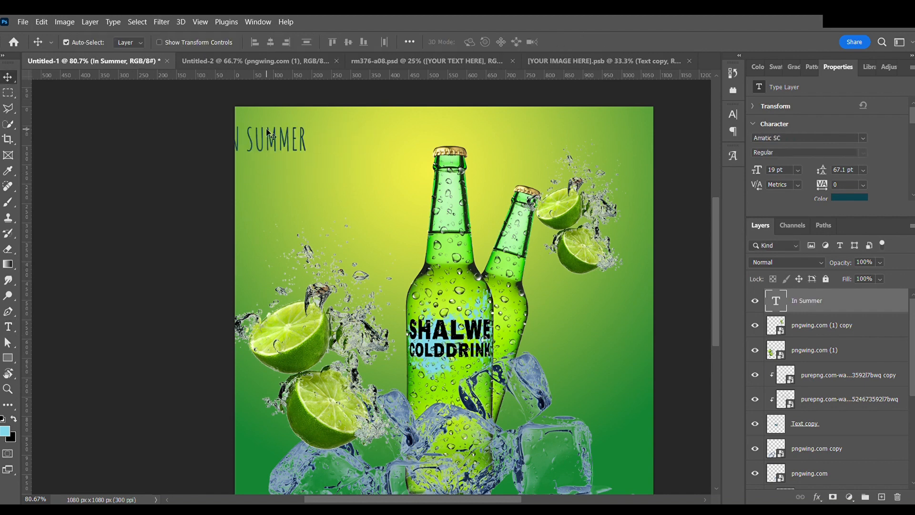
# - Move IN SUMMER fully onto the artwork, duplicate it directly below and change the copy's text to DRINK COLD
pyautogui.moveTo(299, 138); pyautogui.dragTo(307, 182)
pyautogui.doubleClick(307, 181)
pyautogui.write('DRINK COLD')
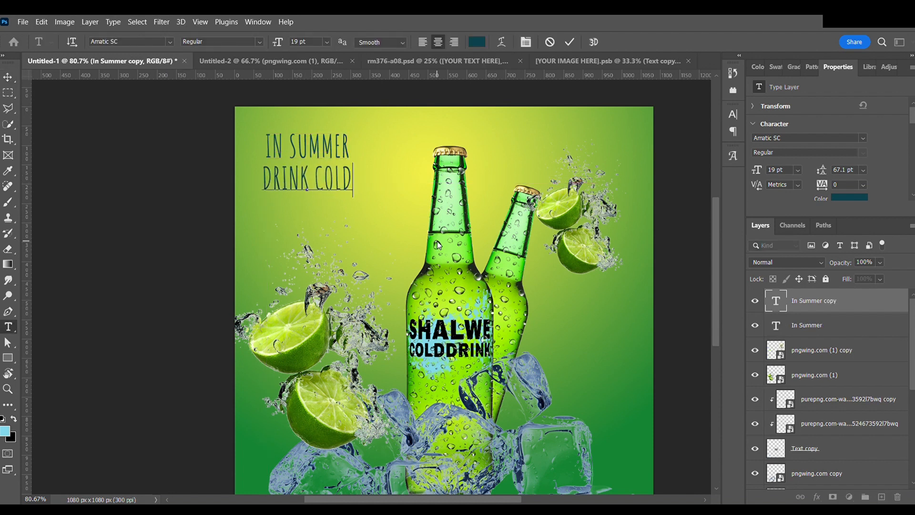
# - Change the DRINK COLD text to a heavy sans-serif font and align its left edge with IN SUMMER
pyautogui.hotkey('ctrl', 'a')
pyautogui.click(167, 41)
pyautogui.scroll(-3, 236, 247)
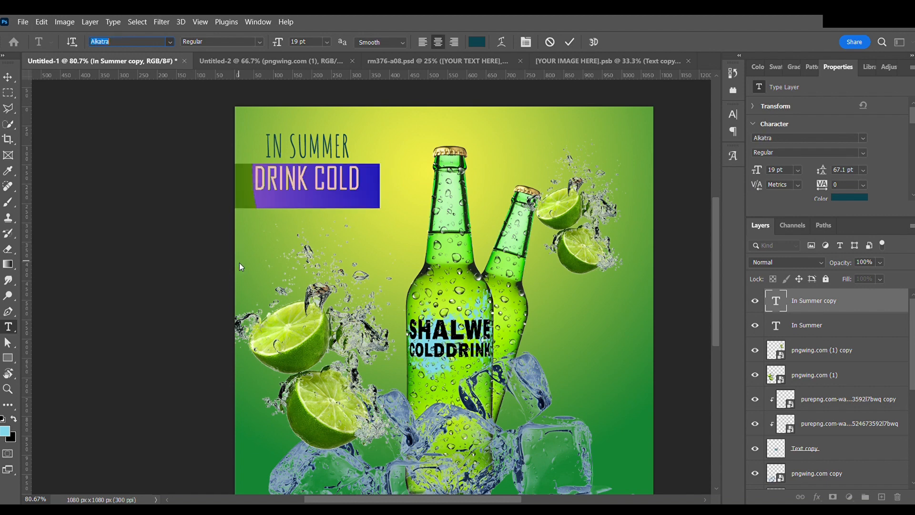
pyautogui.press('Up')
pyautogui.press('Return')
pyautogui.click(569, 42)
pyautogui.press('v')
pyautogui.moveTo(306, 177); pyautogui.dragTo(341, 170)
pyautogui.click(152, 145)
# - Frame the two-line heading with an unfilled rectangle of about 440 × 173 px and give it a thicker dark teal outline
pyautogui.click(8, 358)
pyautogui.moveTo(255, 125); pyautogui.dragTo(425, 192)
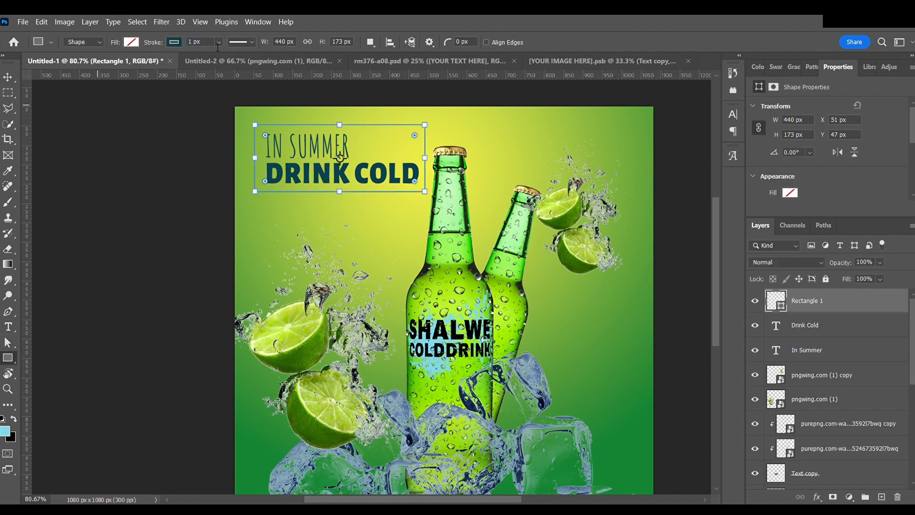
pyautogui.click(8, 77)
pyautogui.click(107, 164)
pyautogui.scroll(-2, 582, 265)
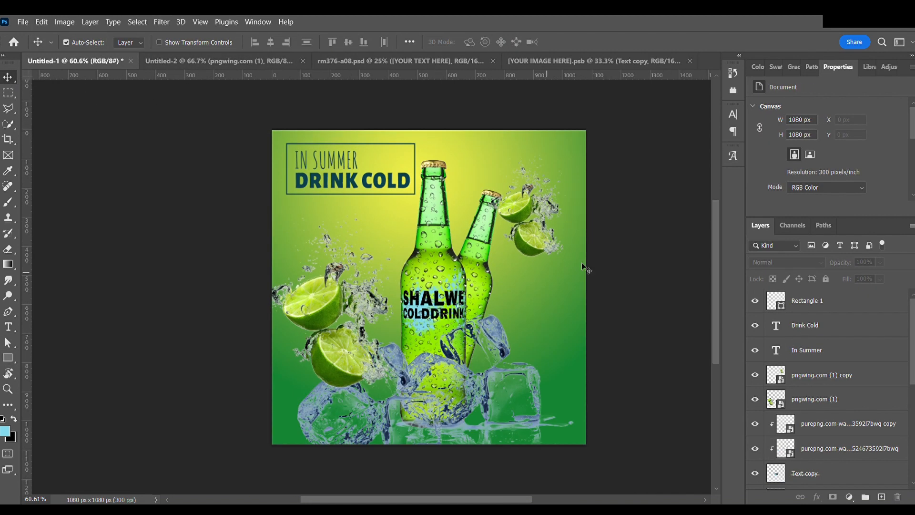
pyautogui.scroll(1, 644, 296)
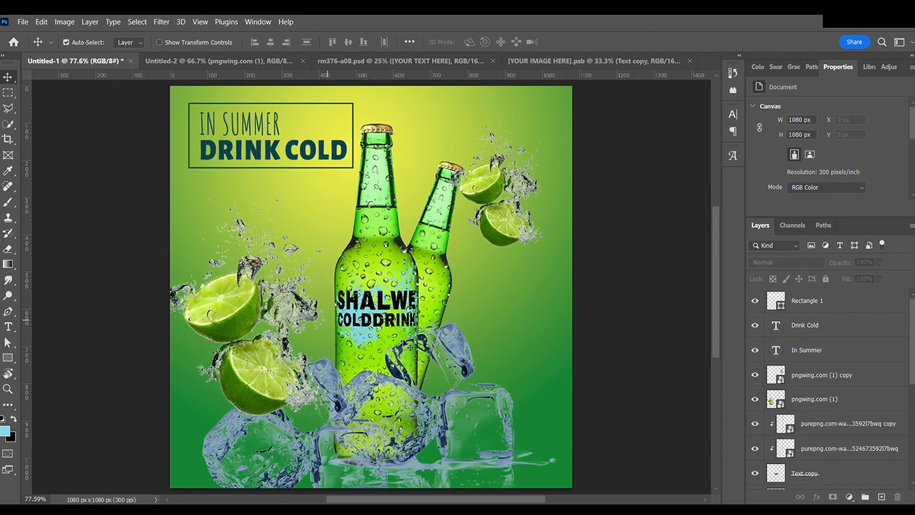